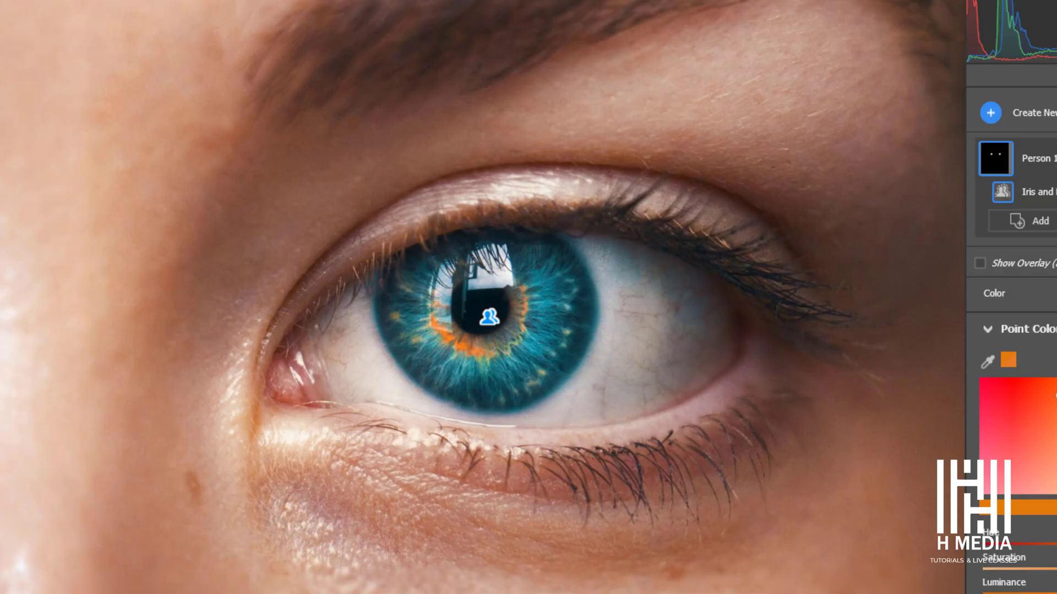
Sample the teal of the iris as an additional point color in the iris mask and adjust it
left_click(987, 362)
left_click(571, 288)
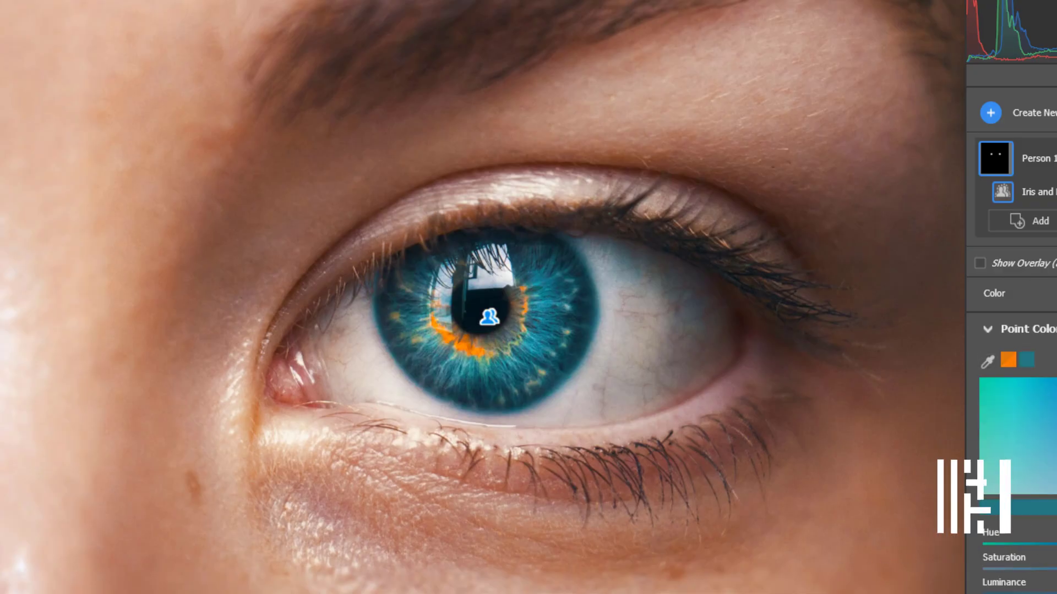
left_click_drag(1056, 427, 1011, 427)
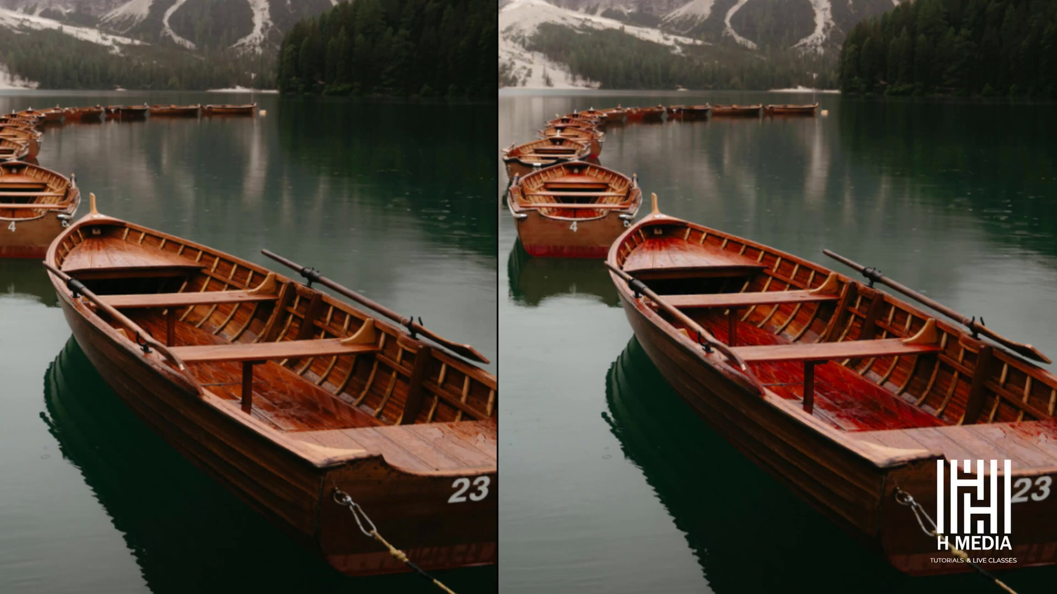
left_click(856, 392)
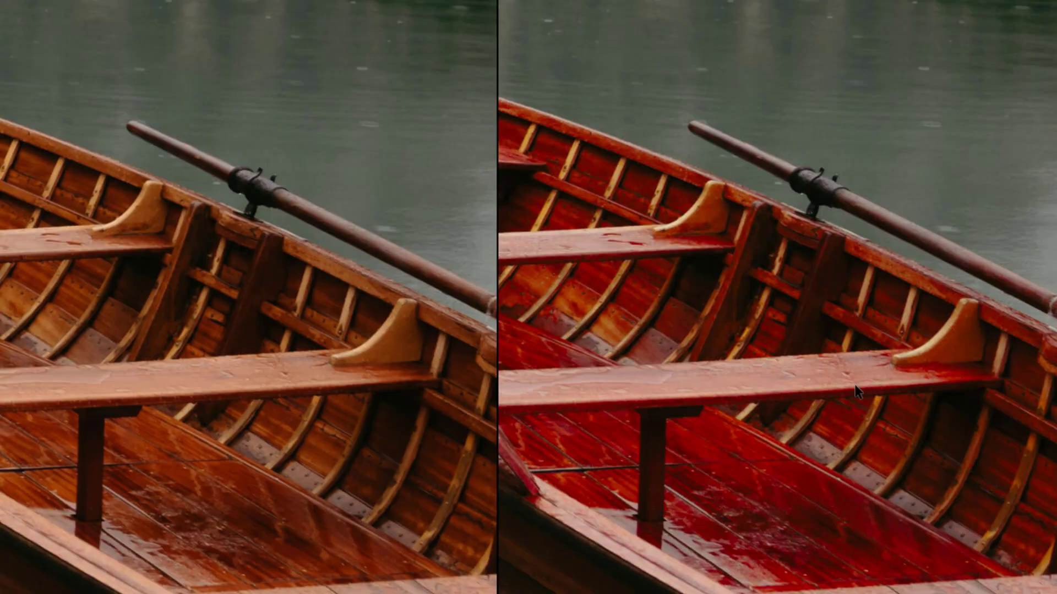
left_click_drag(655, 296, 684, 321)
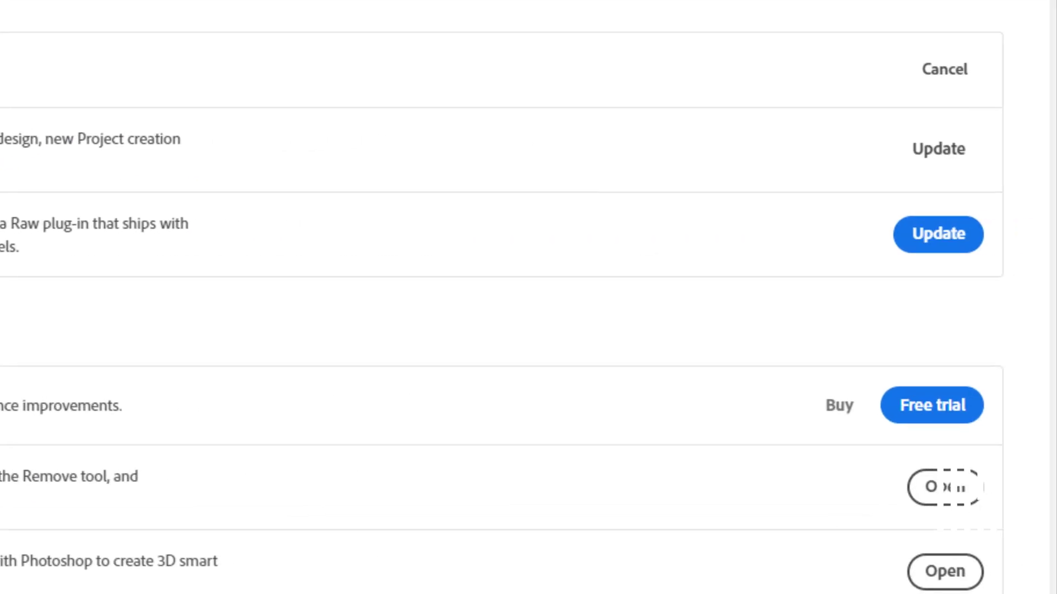
In Creative Cloud, start the available update for the Camera Raw plug-in
left_click(938, 236)
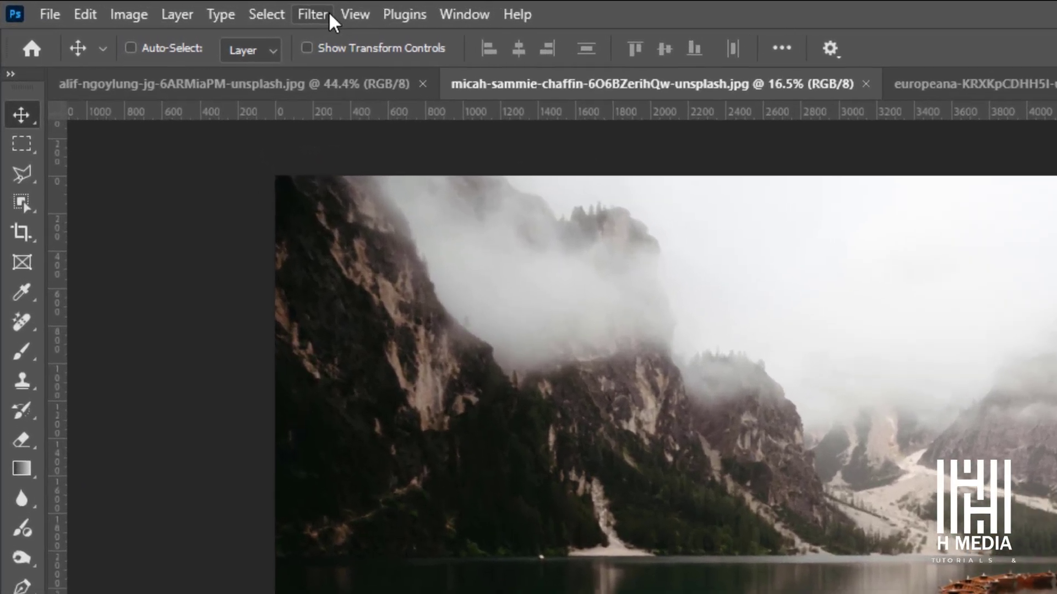
Open the lake photo with the boats in the Camera Raw Filter and activate the Color Mixer's Point Color dropper
left_click(185, 17)
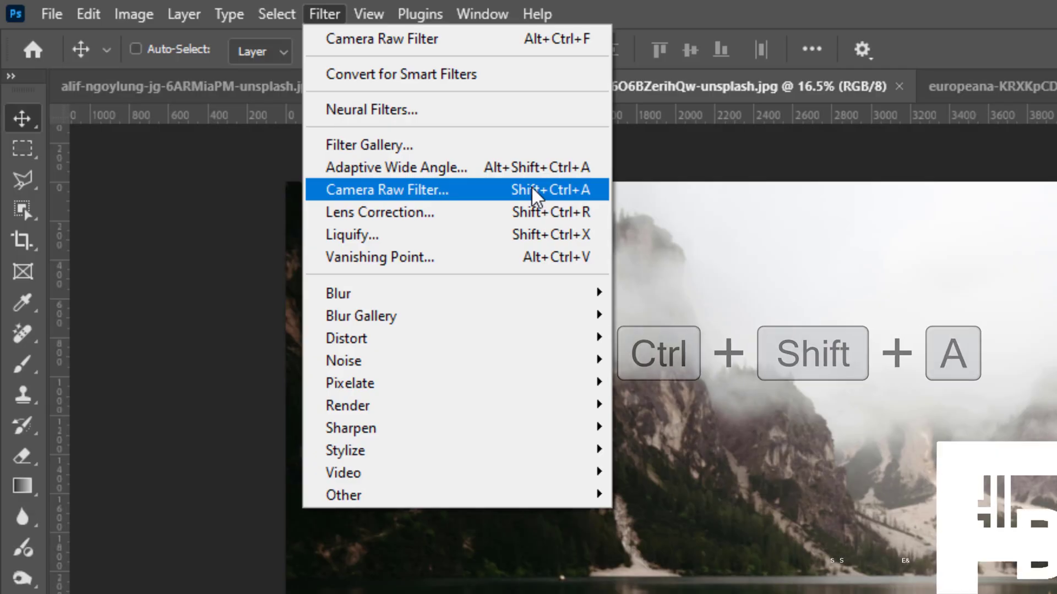
left_click(457, 190)
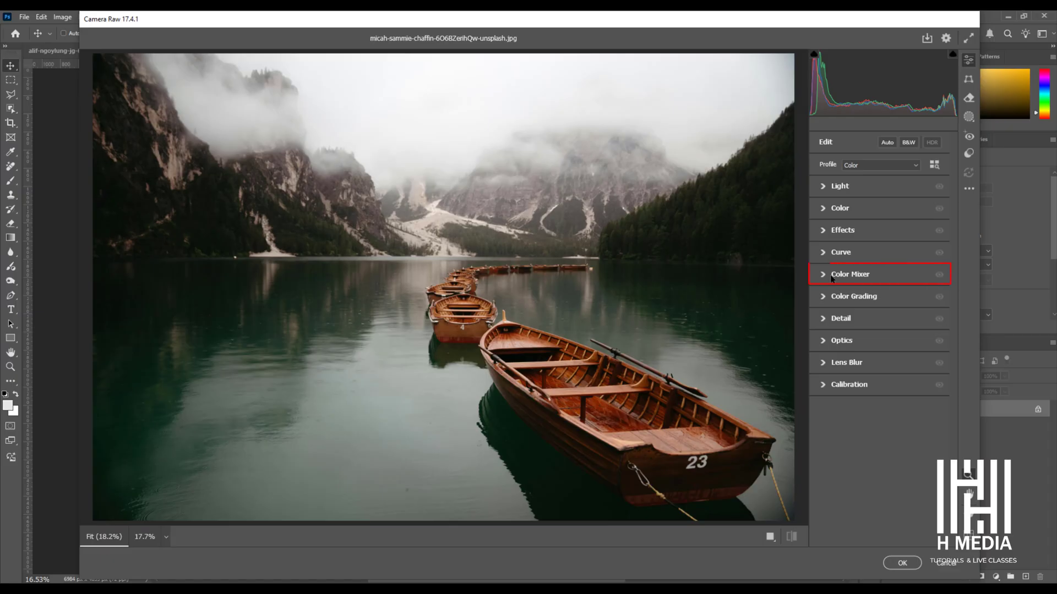
left_click(837, 275)
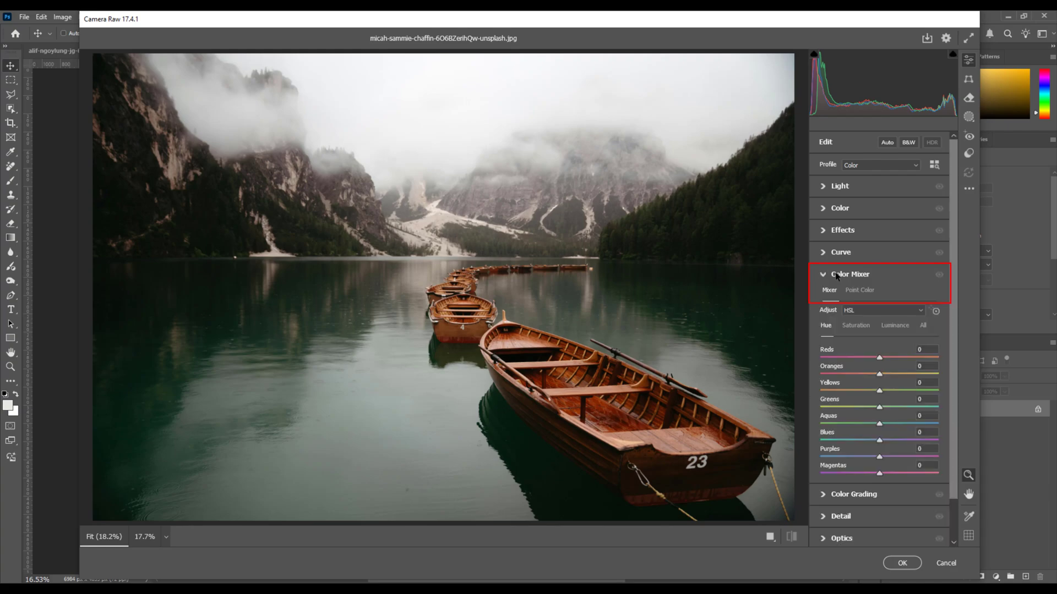
left_click(865, 292)
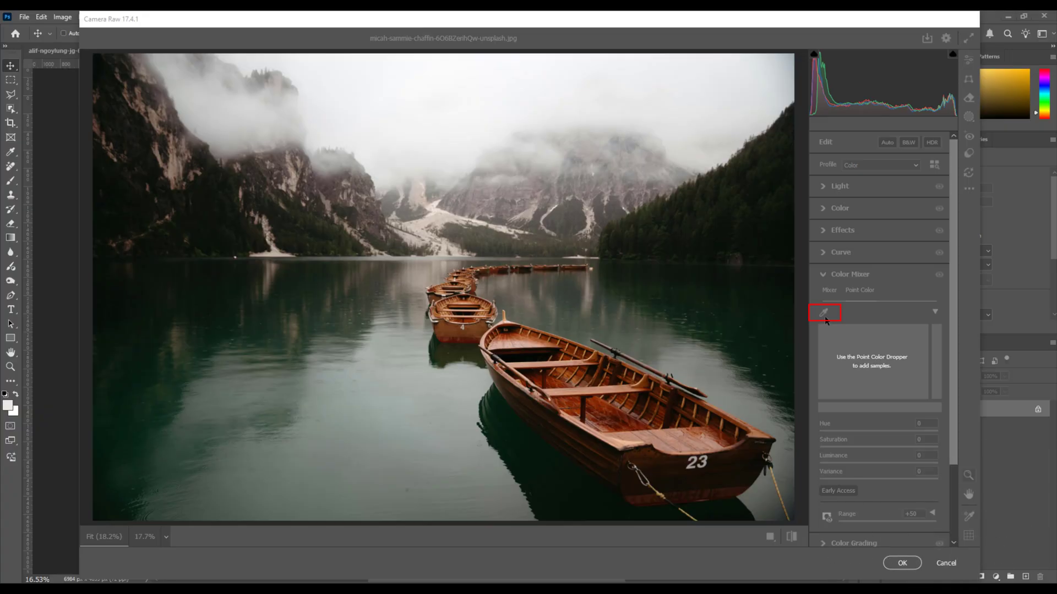
left_click(825, 315)
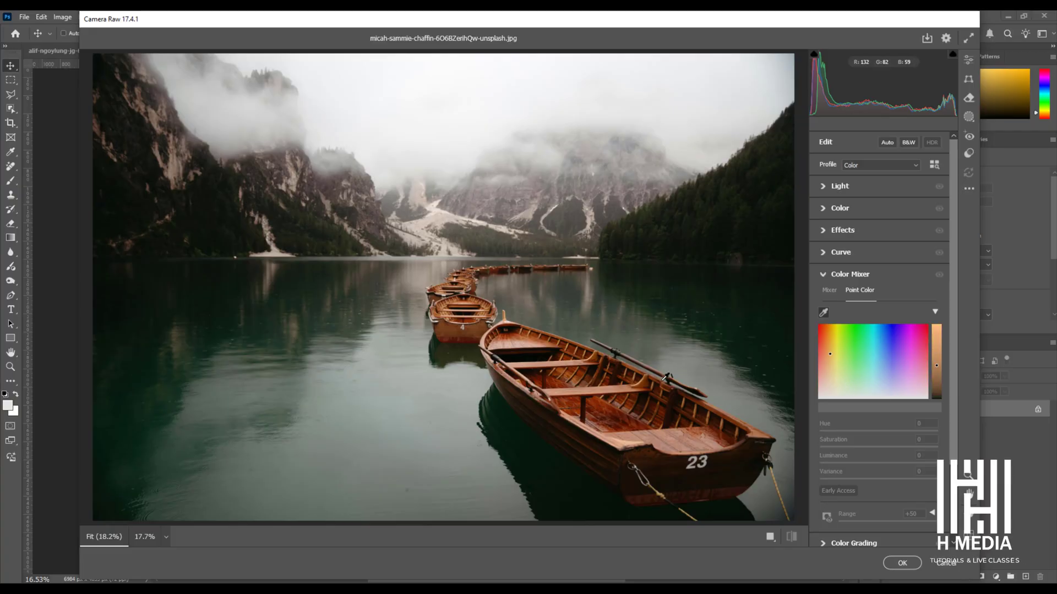
Sample the brown wood near the seat bracket of the large boat as a point color
scroll(669, 382, "up", 5)
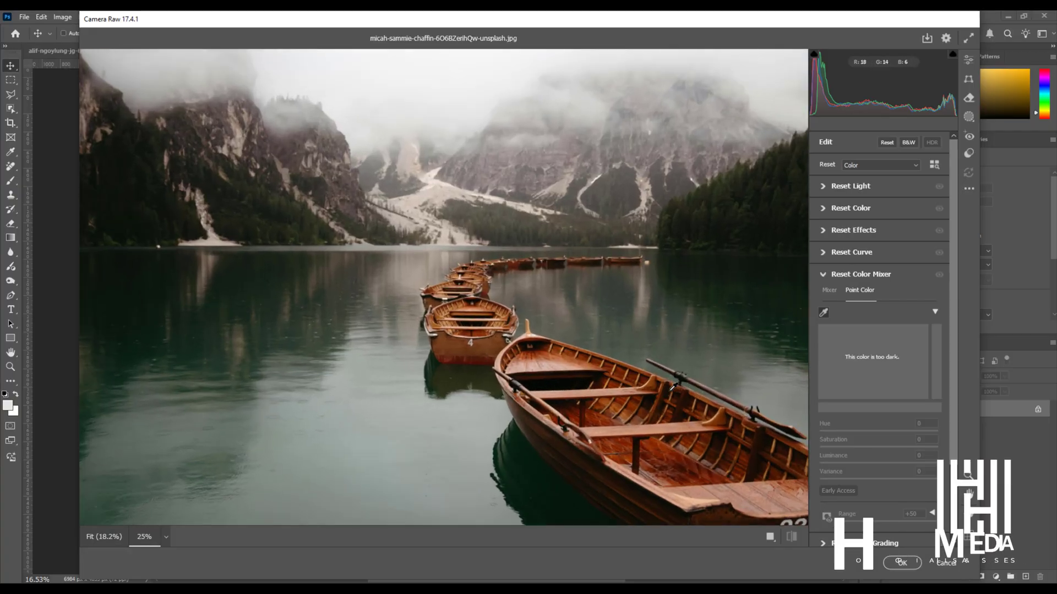
left_click_drag(727, 397, 573, 249)
scroll(508, 279, "up", 1)
scroll(508, 279, "up", 3)
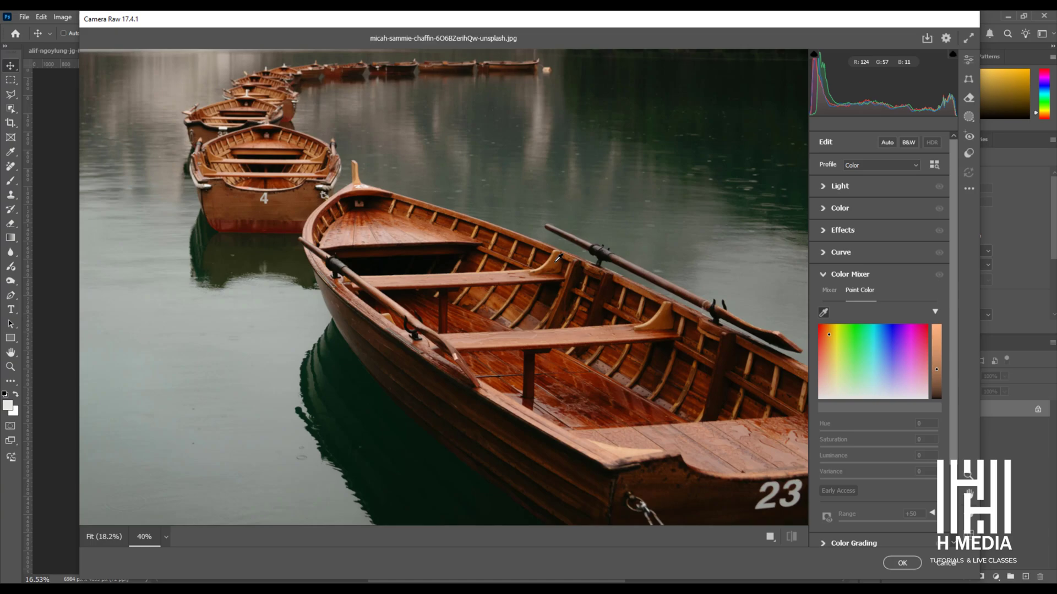
key("Escape")
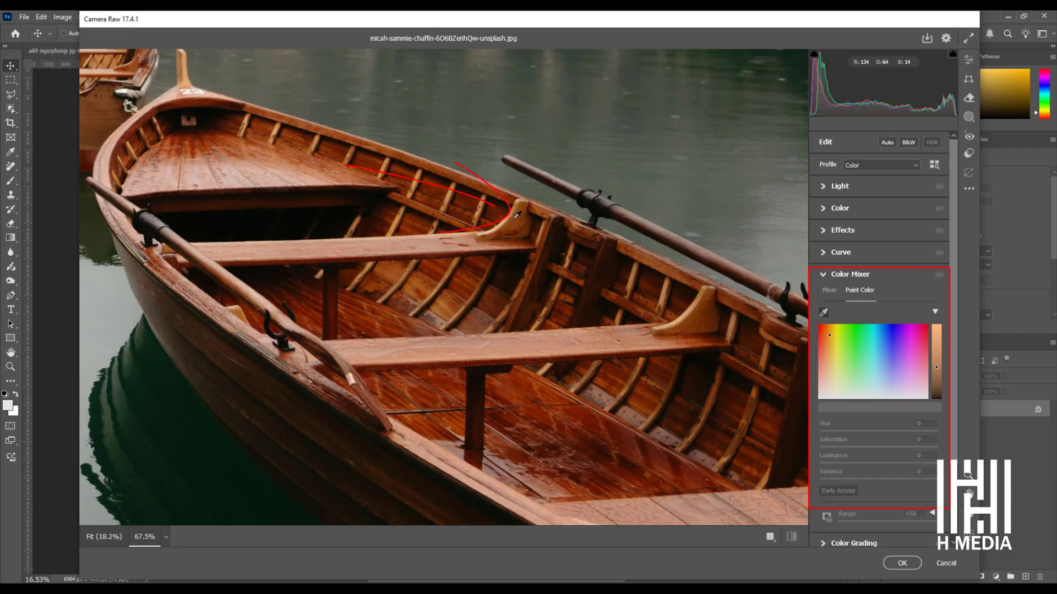
left_click(513, 219)
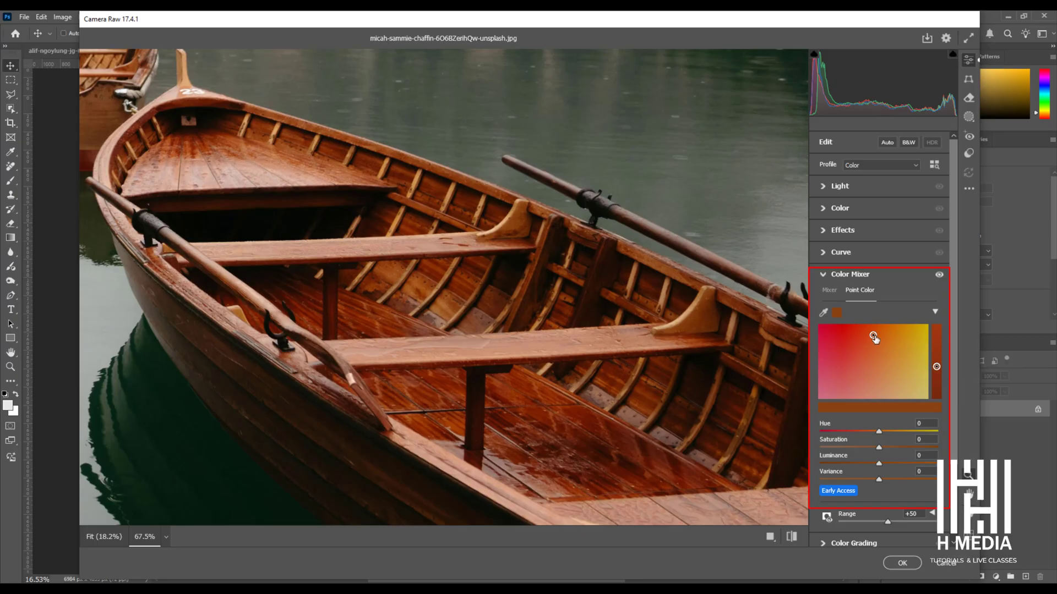
Try shifting the sampled wood color to hue -5 and saturation -14, and reset the Color Mixer
mouse_move(875, 339)
left_mouse_down()
mouse_move(895, 342)
mouse_move(858, 346)
mouse_move(873, 345)
left_mouse_up()
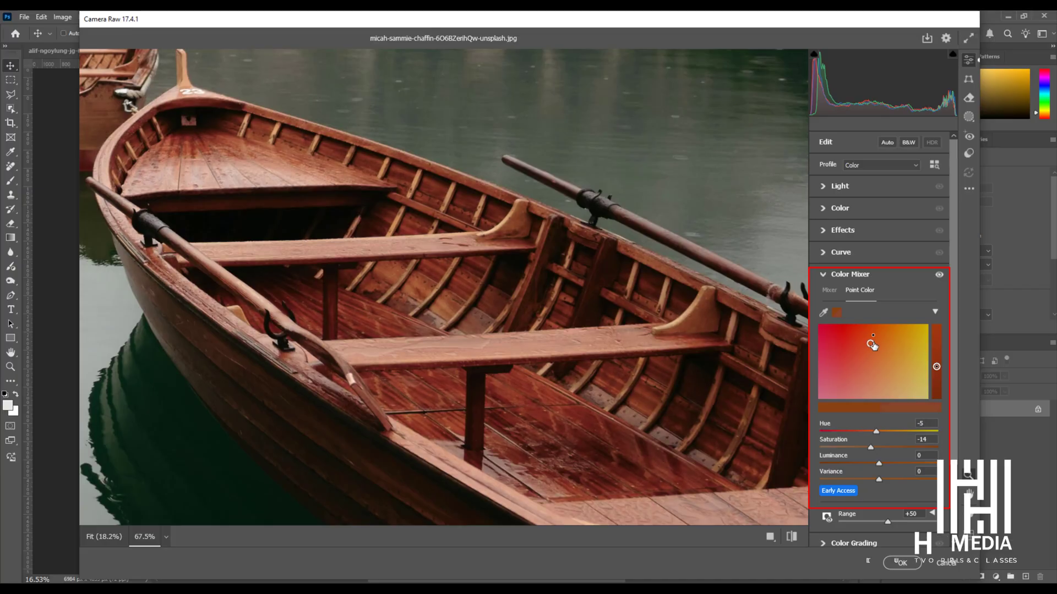
left_click(679, 312)
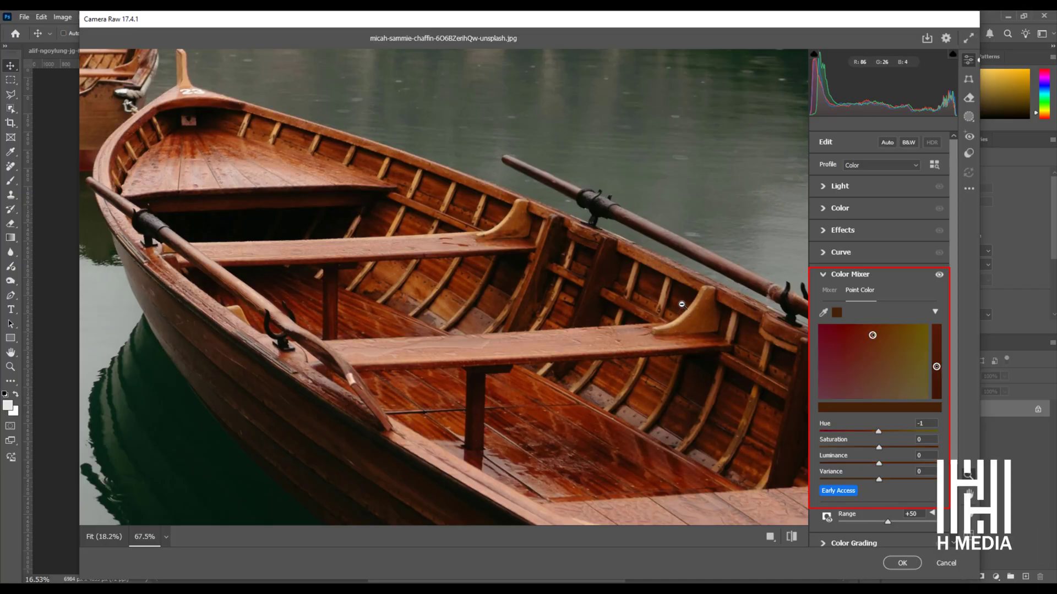
key("alt")
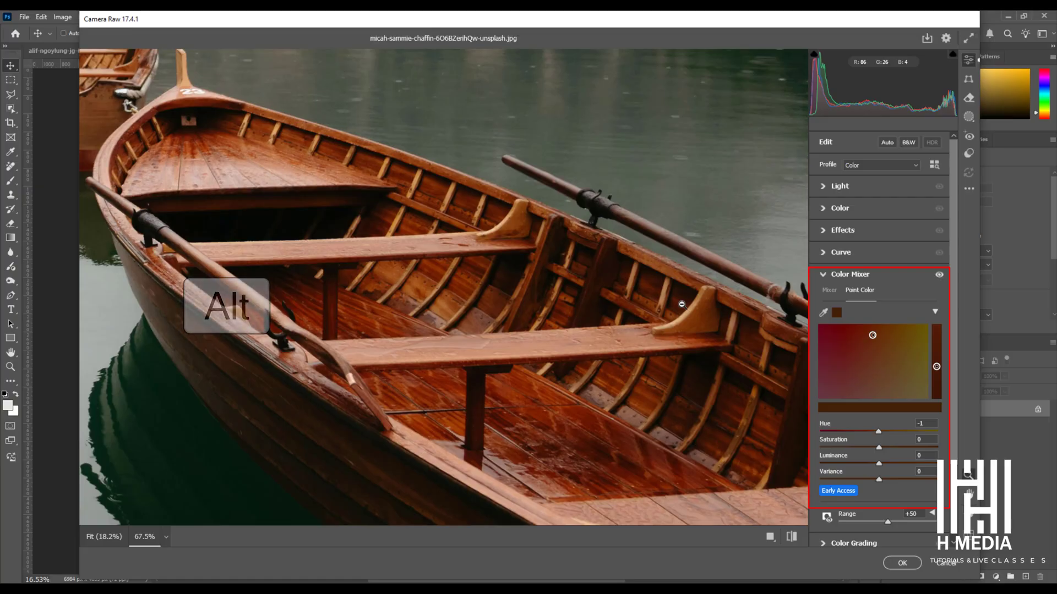
left_click(865, 279, "alt")
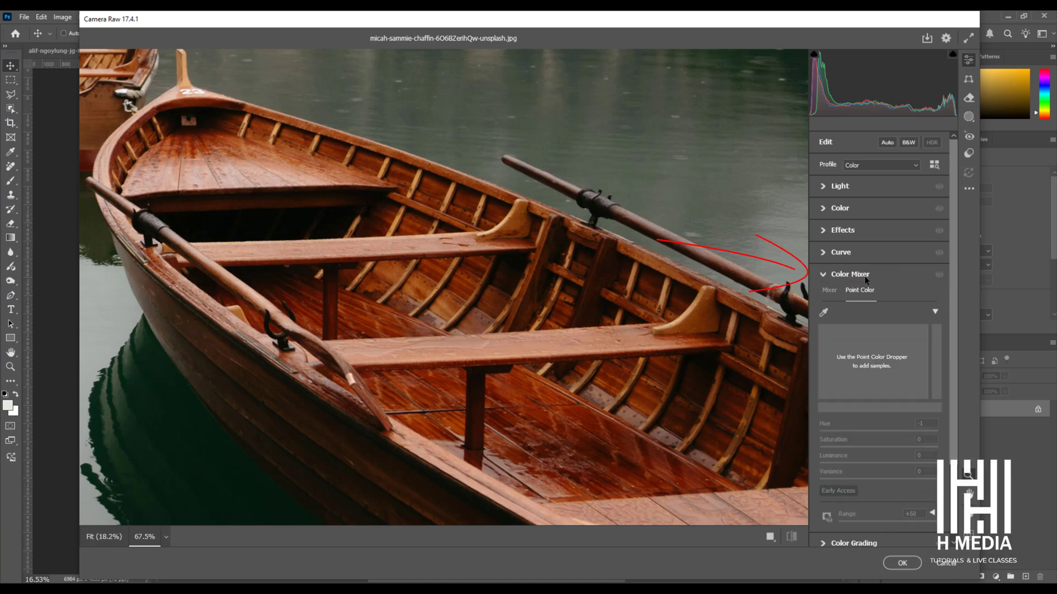
Sample the light wooden seat bracket as a new point color and set its Variance to -100
left_click(824, 312)
left_click(519, 215)
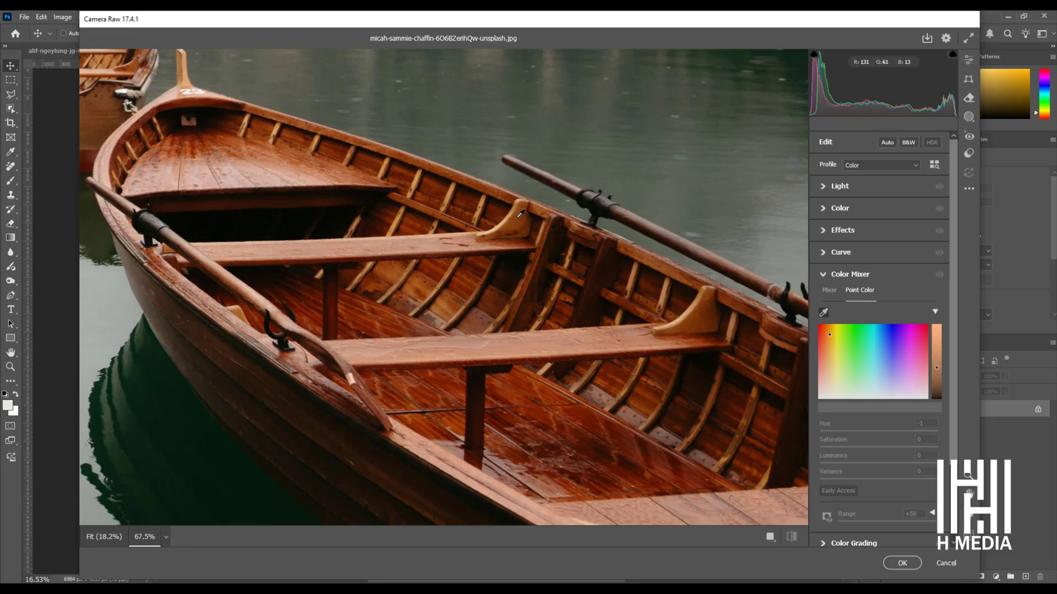
left_click(515, 214)
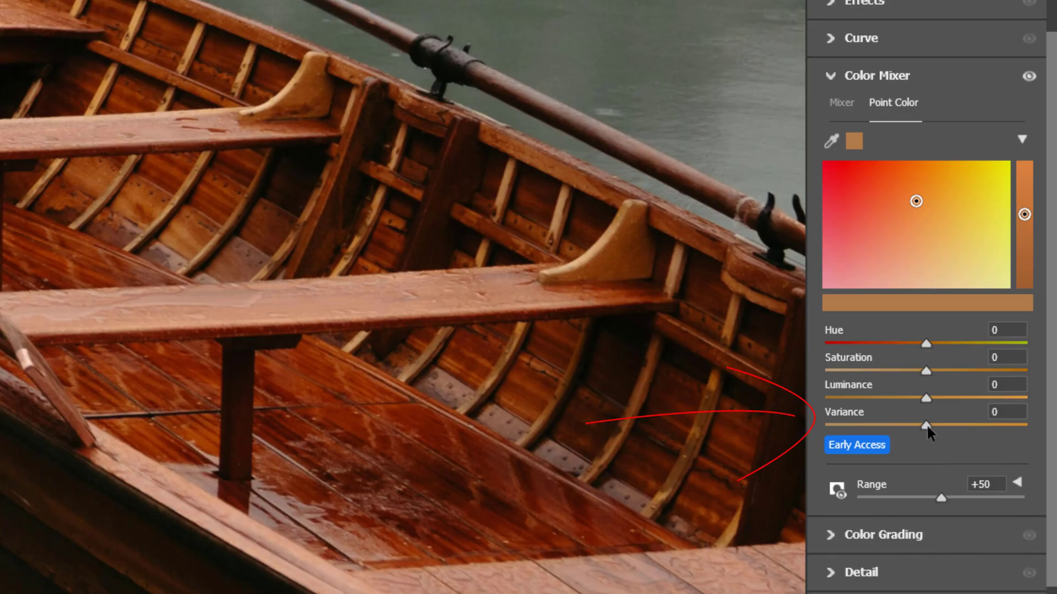
left_click_drag(926, 424, 878, 421)
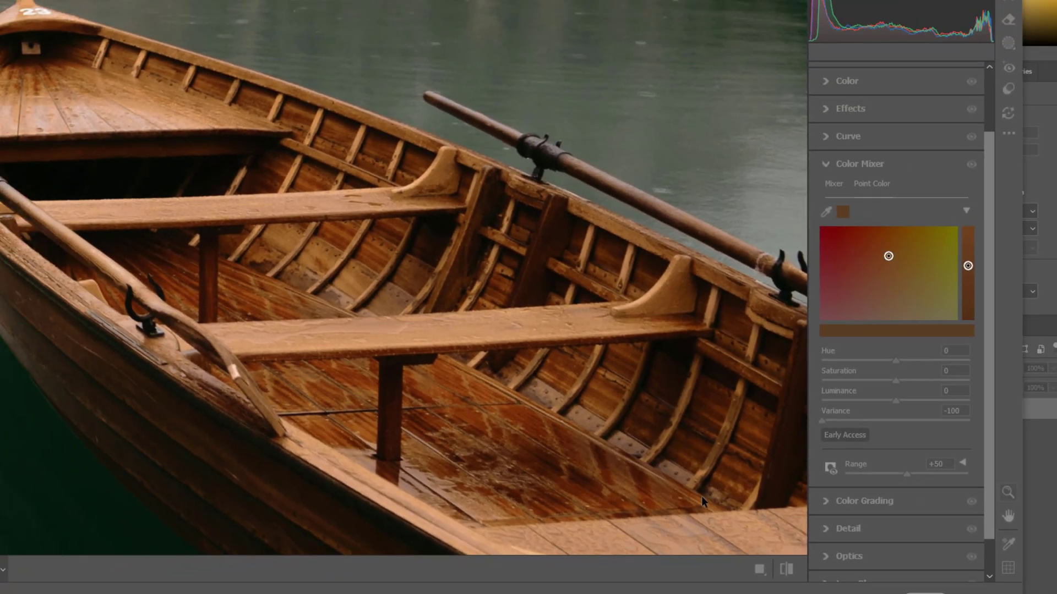
Compare the original and adjusted boats in the side-by-side before/after view, both up close and from farther out
left_click(761, 571)
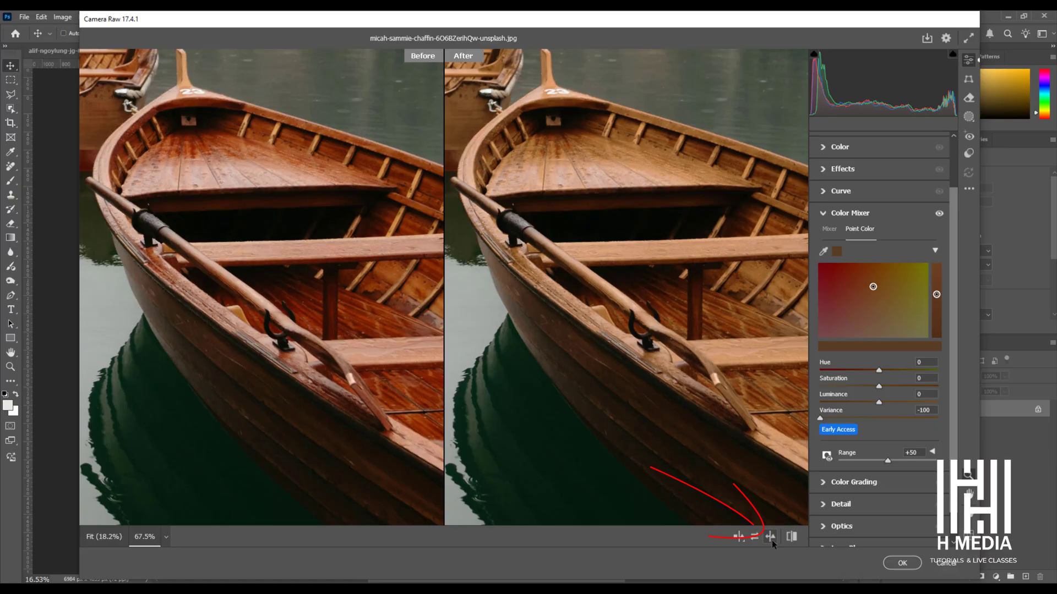
scroll(628, 233, "up", 5)
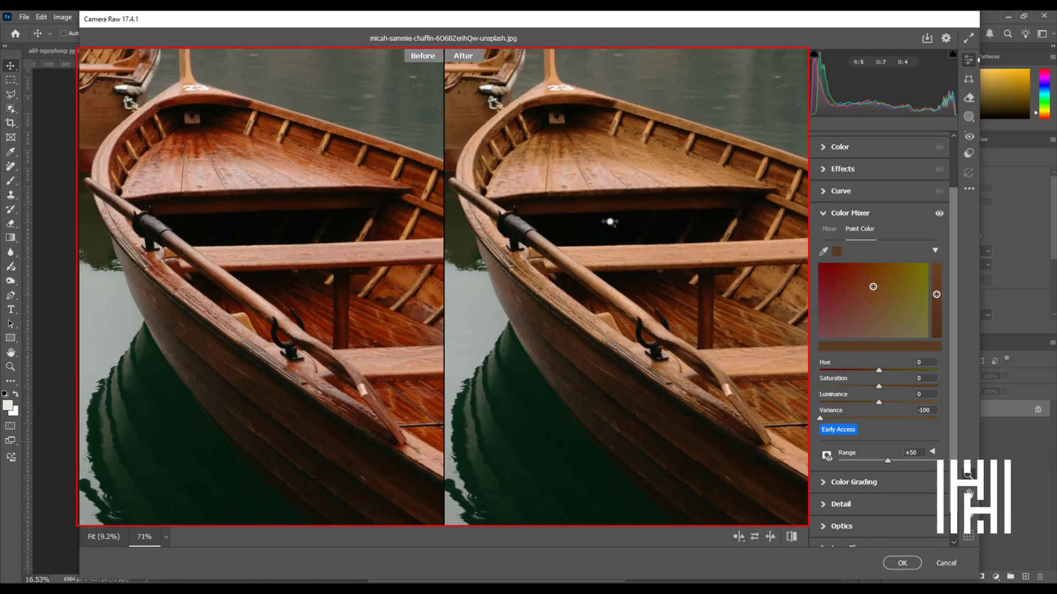
scroll(636, 242, "down", 3)
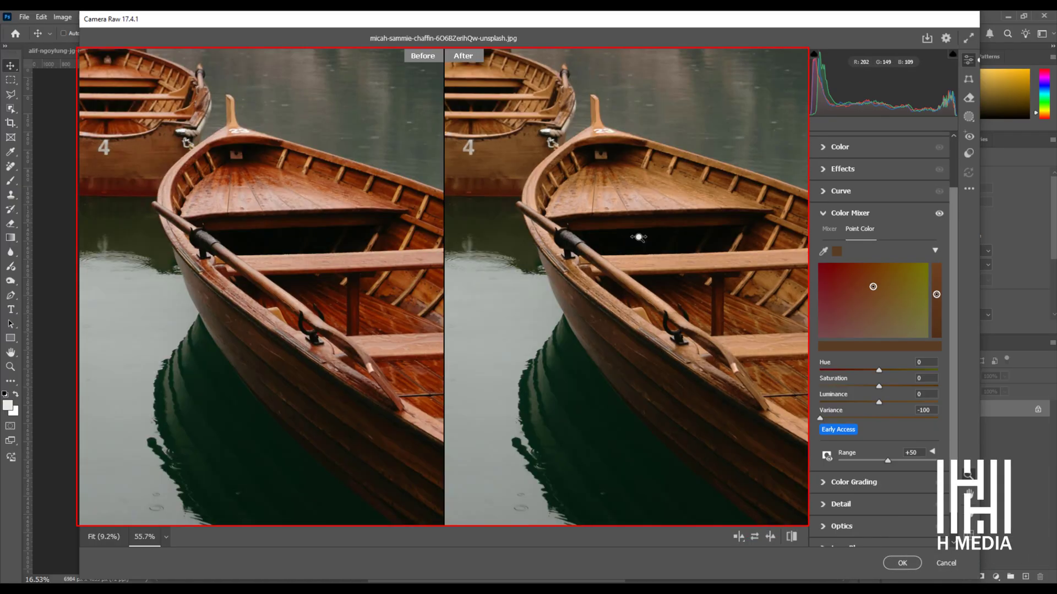
scroll(633, 239, "down", 3)
scroll(642, 227, "down", 2)
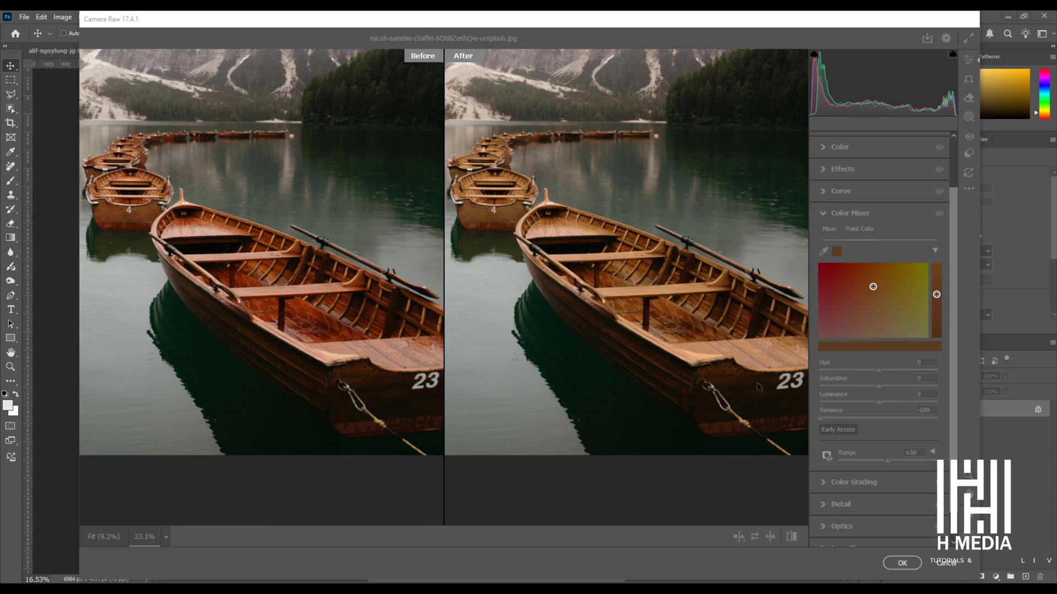
Set the sampled color's Variance to +93 and check its effect on the boats' wood against the original
left_click_drag(824, 418, 932, 421)
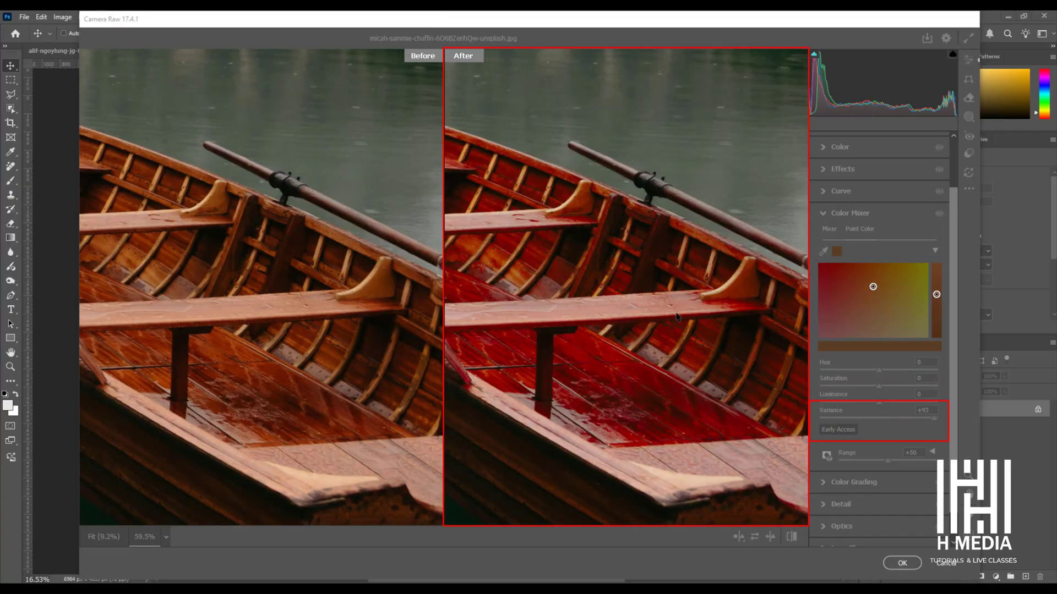
scroll(565, 271, "up", 3)
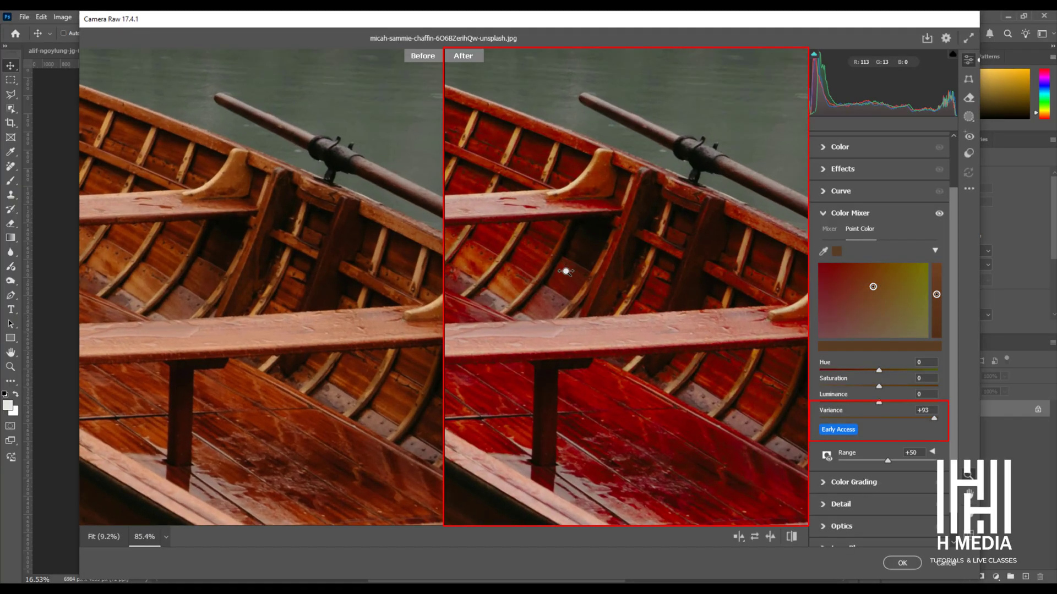
scroll(557, 250, "down", 5)
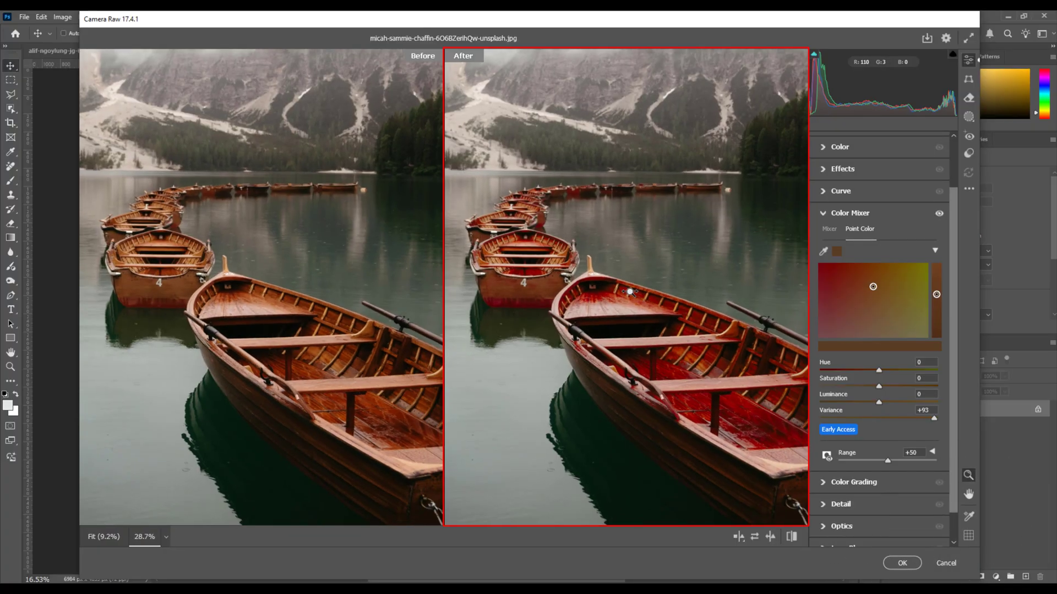
scroll(630, 292, "up", 1)
left_click_drag(630, 292, 583, 237)
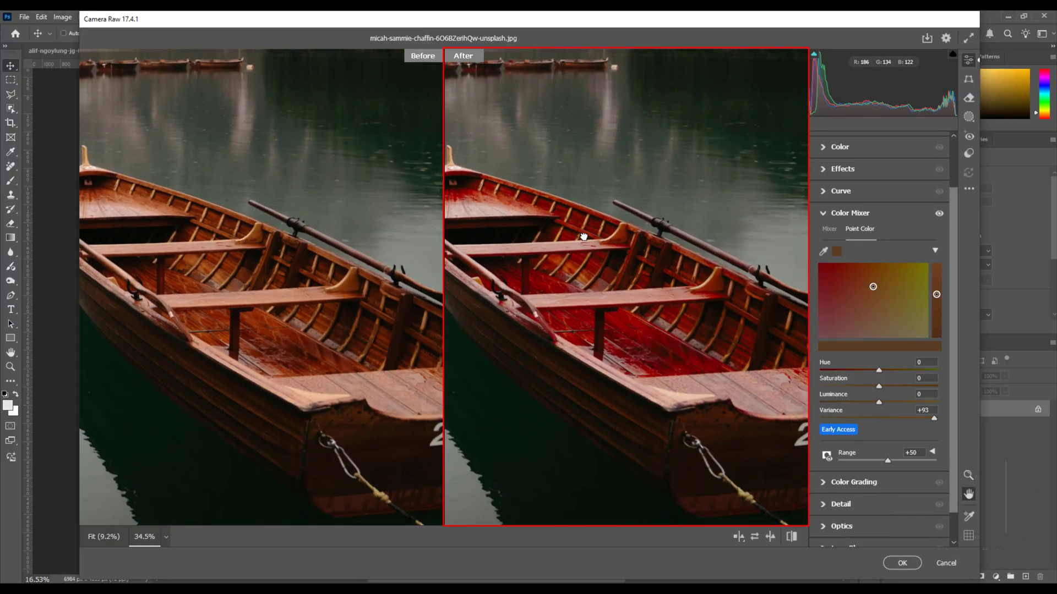
scroll(584, 236, "down", 3)
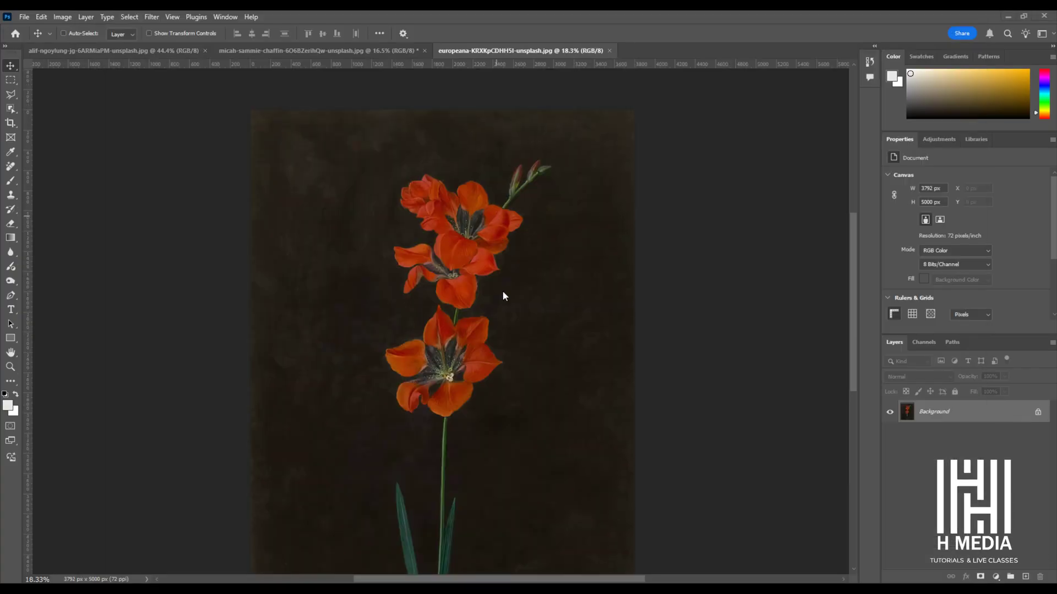
Create a subject mask for the red flowers in the Camera Raw Filter and turn off the mask overlay
scroll(471, 307, "up", 2)
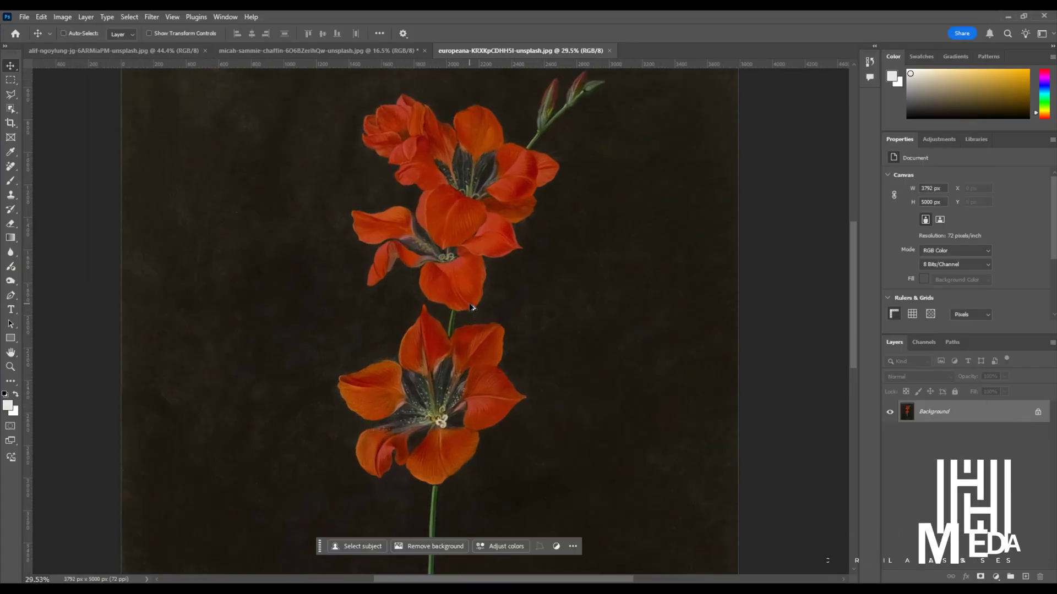
scroll(555, 284, "up", 1)
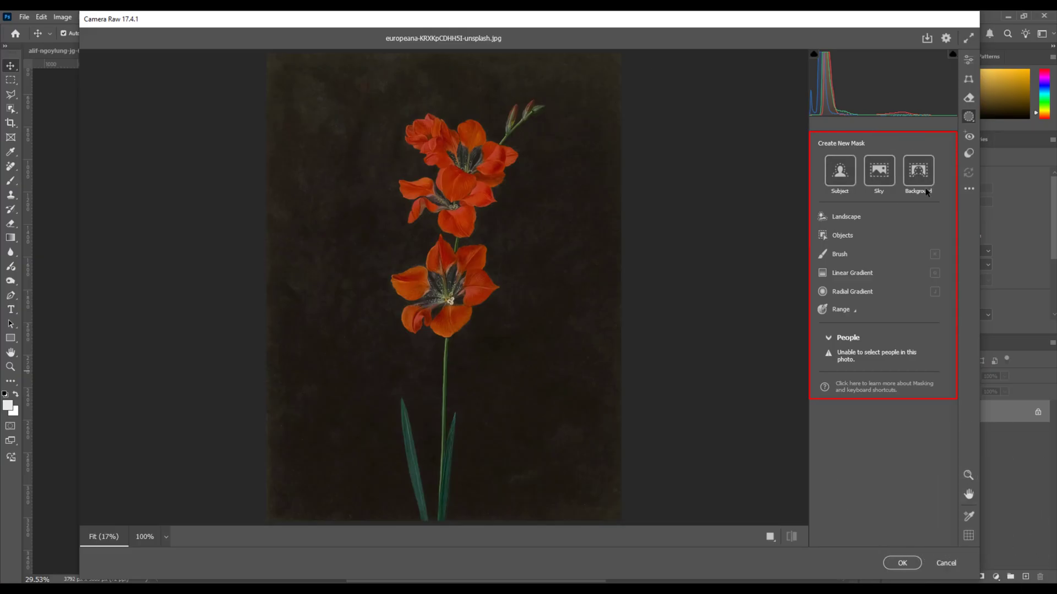
left_click(844, 176)
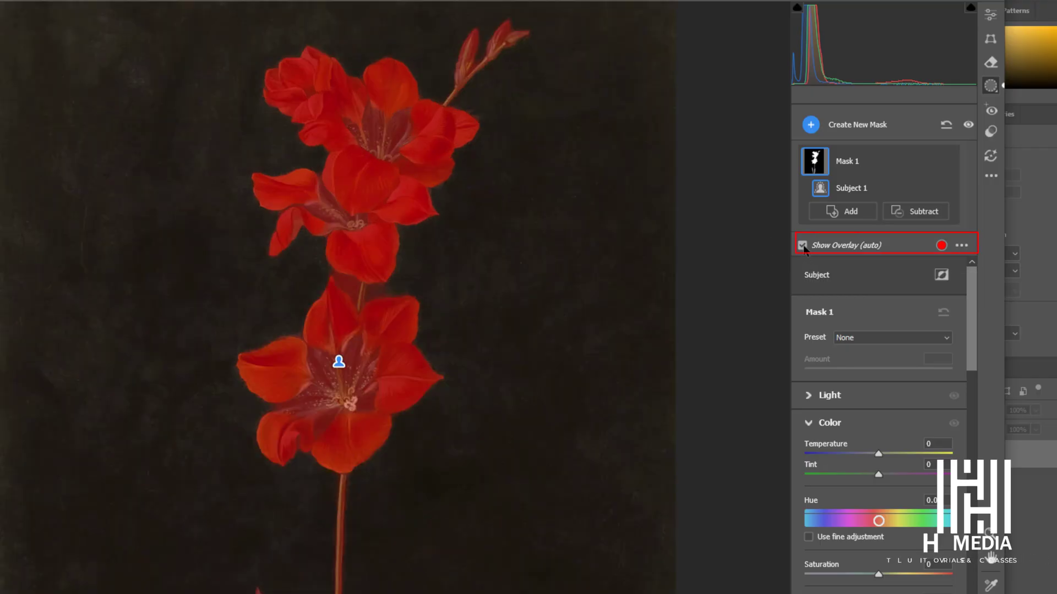
left_click(803, 246)
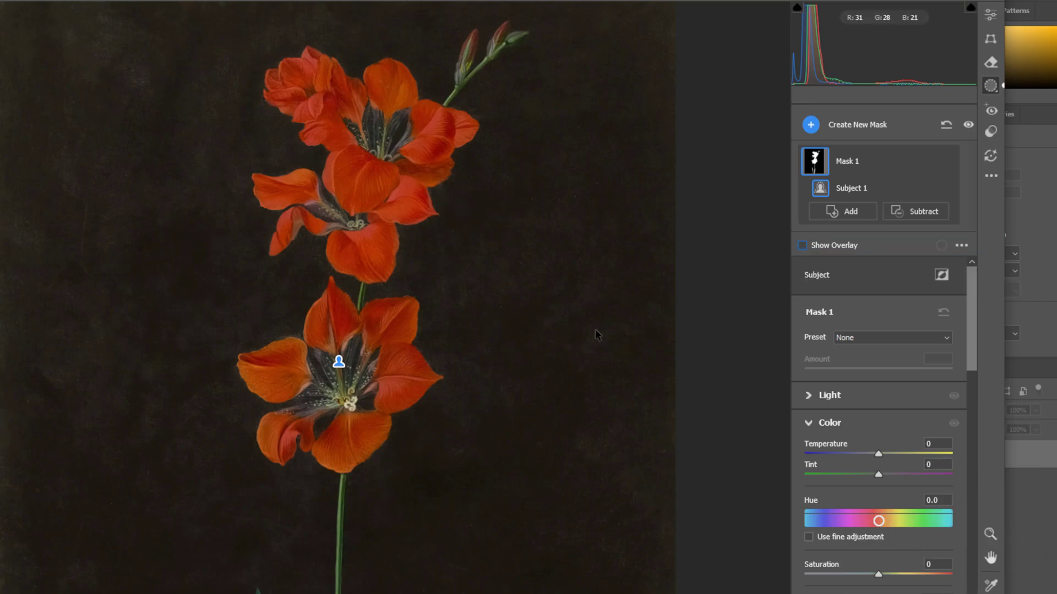
scroll(976, 337, "down", 6)
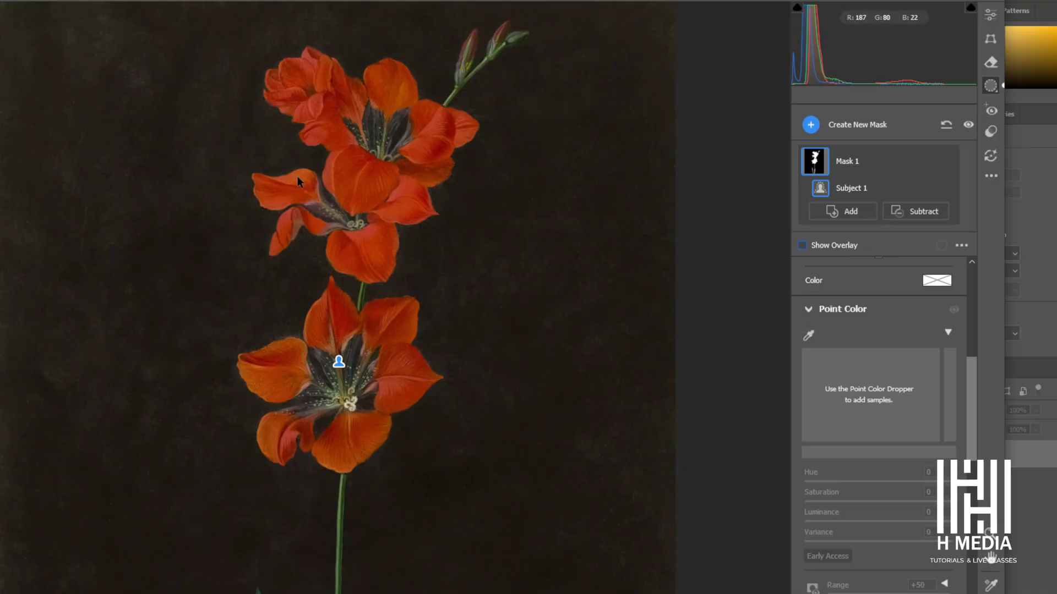
Sample the orange petal of the middle flower as a point color and set its Variance to +100
left_click(807, 335)
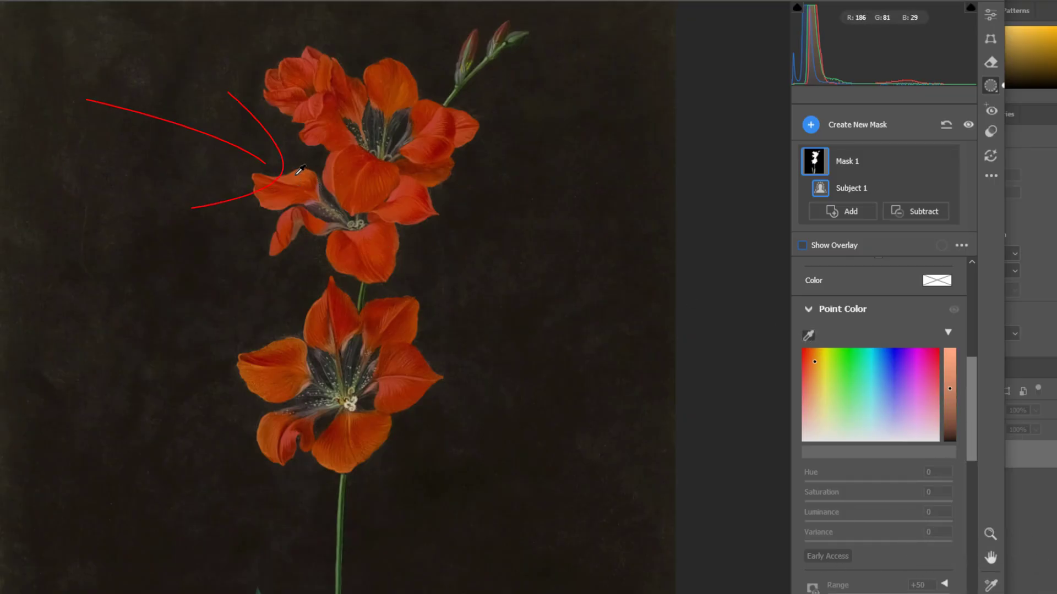
left_click(298, 174)
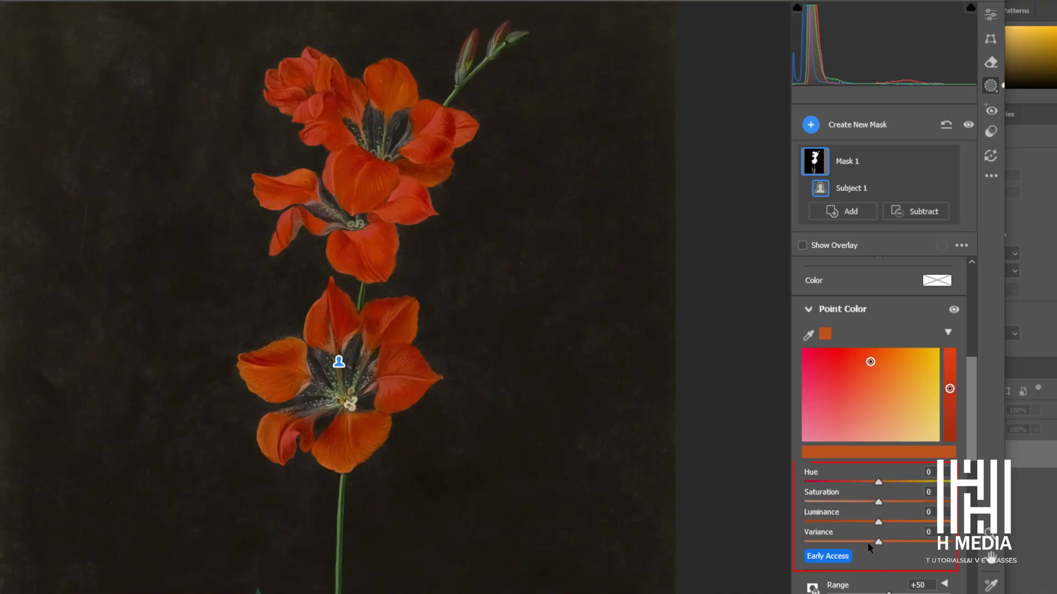
left_click_drag(867, 543, 794, 536)
left_click_drag(900, 540, 947, 543)
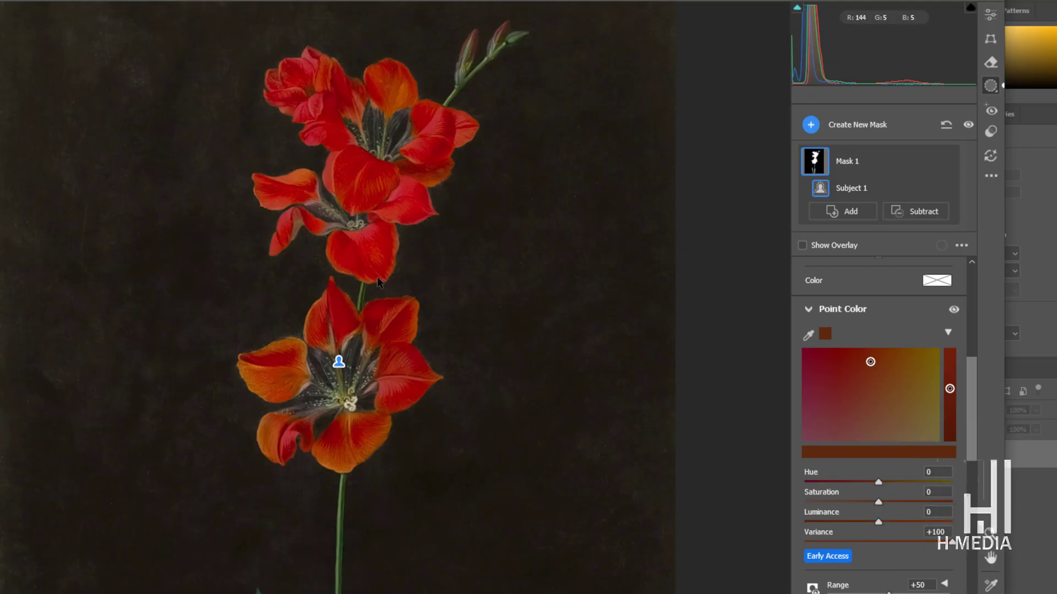
Sample the flower's green tone as a second point color and set Hue -6, Saturation +24, Luminance +84 and Variance -100
left_click(808, 336)
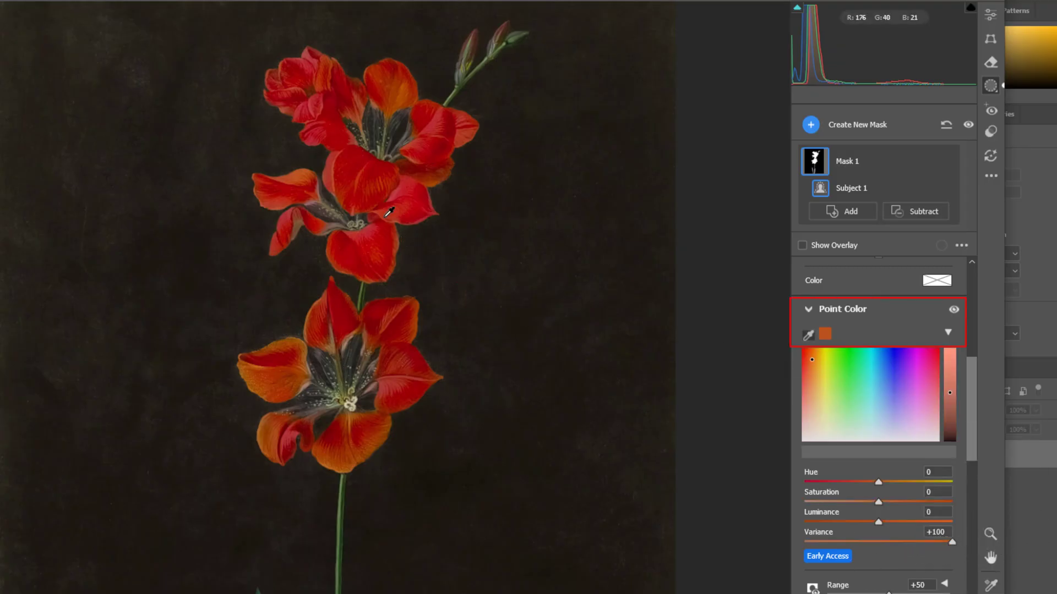
left_click(338, 362)
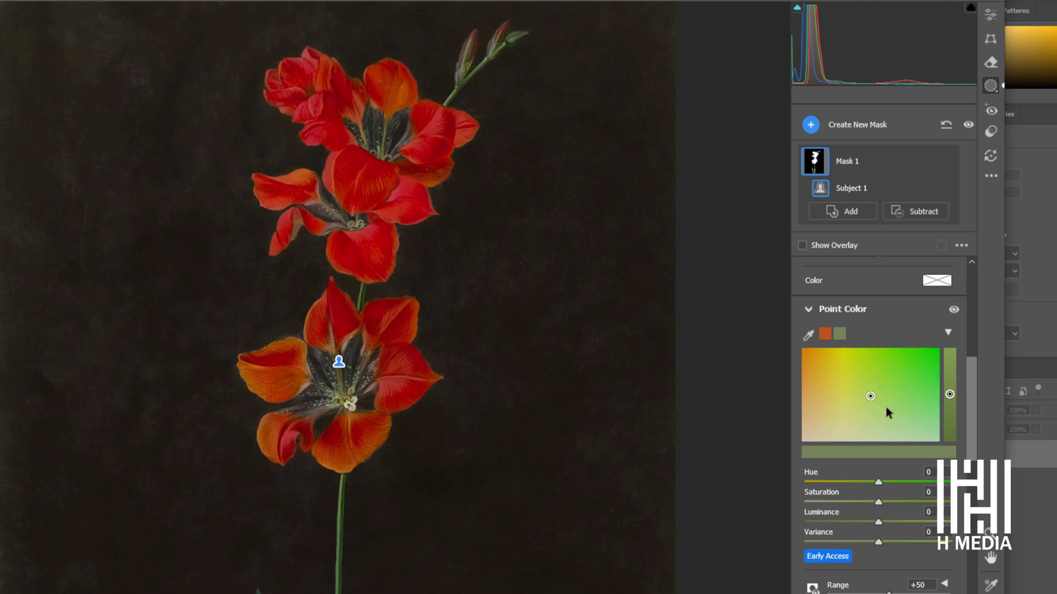
mouse_move(870, 398)
left_mouse_down()
mouse_move(909, 358)
mouse_move(805, 363)
mouse_move(877, 373)
mouse_move(910, 363)
mouse_move(830, 366)
mouse_move(905, 362)
mouse_move(875, 378)
mouse_move(870, 397)
left_mouse_up()
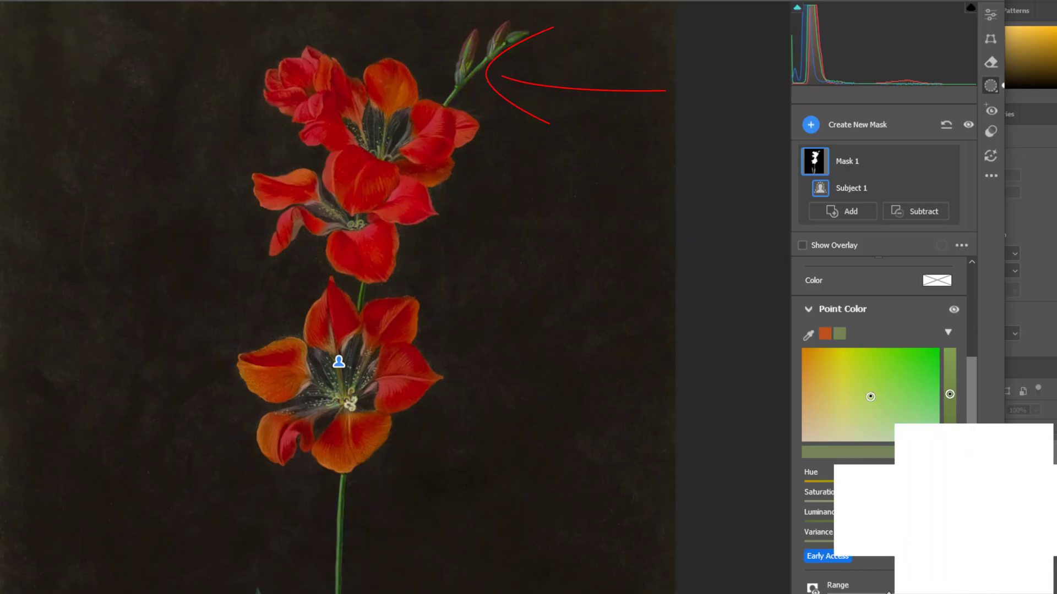
left_click_drag(882, 482, 910, 480)
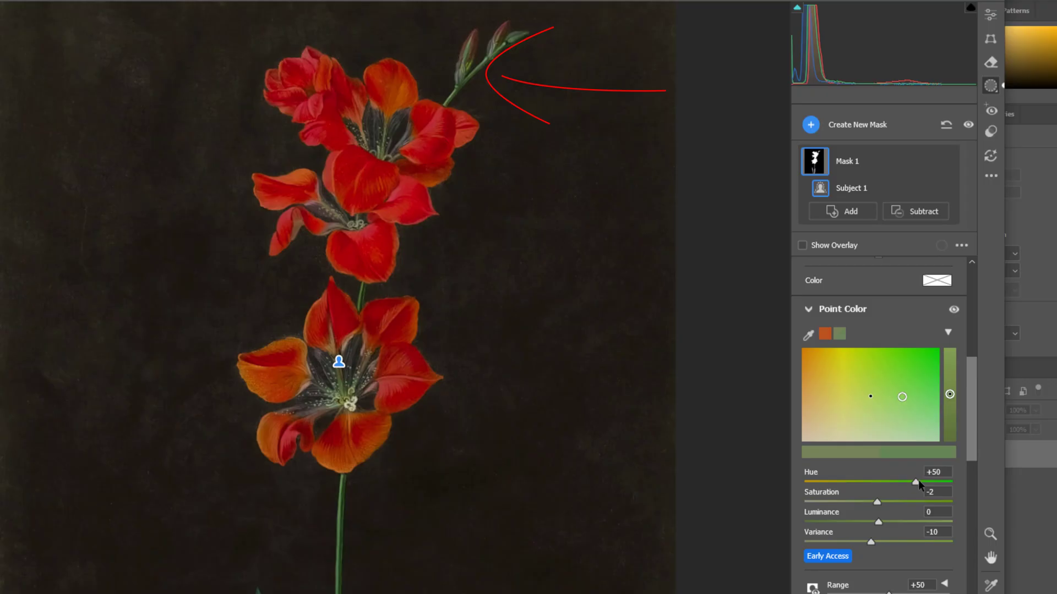
left_click_drag(924, 515, 905, 501)
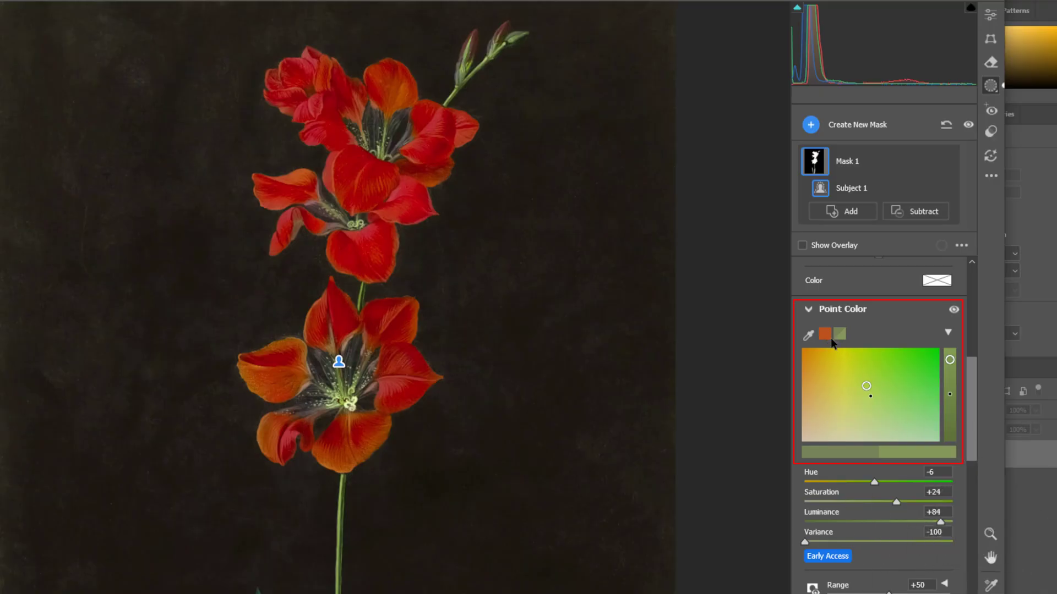
Reselect the orange point color, lower its Variance, and compare the flowers side by side with the original
left_click(825, 335)
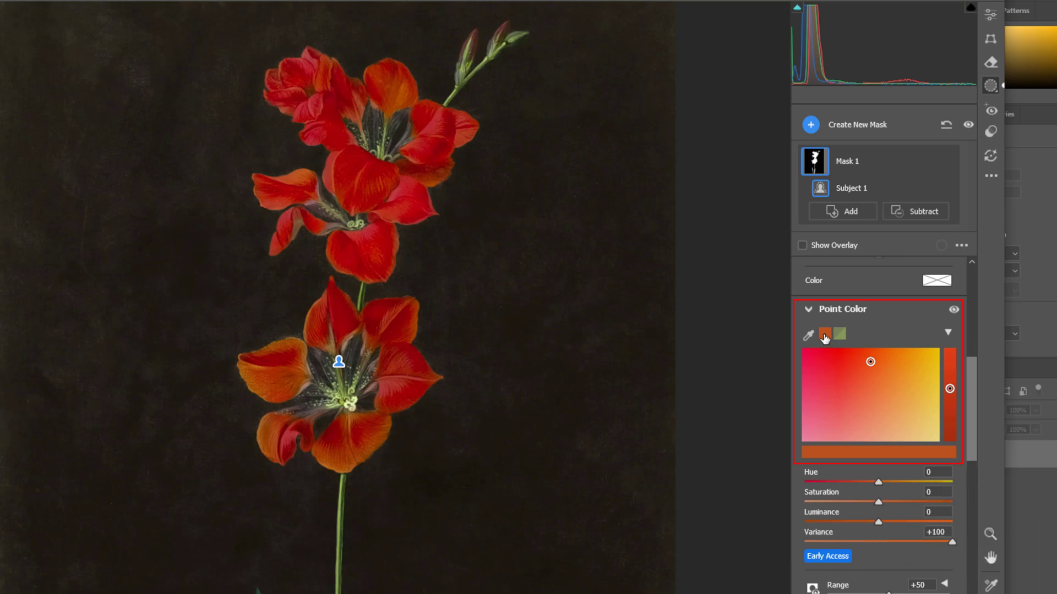
left_click_drag(952, 543, 883, 539)
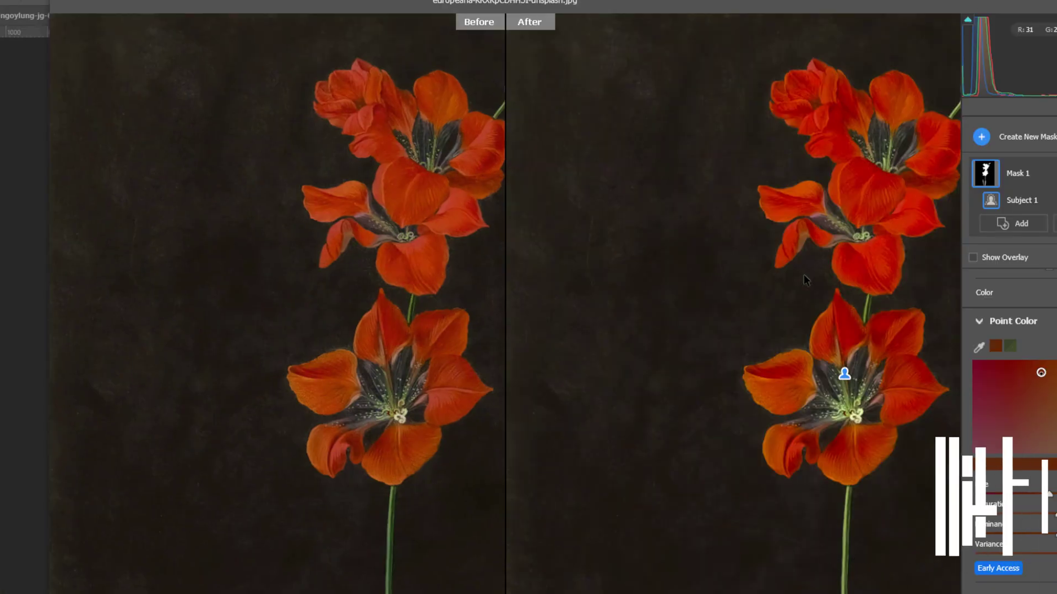
left_click_drag(804, 277, 689, 288)
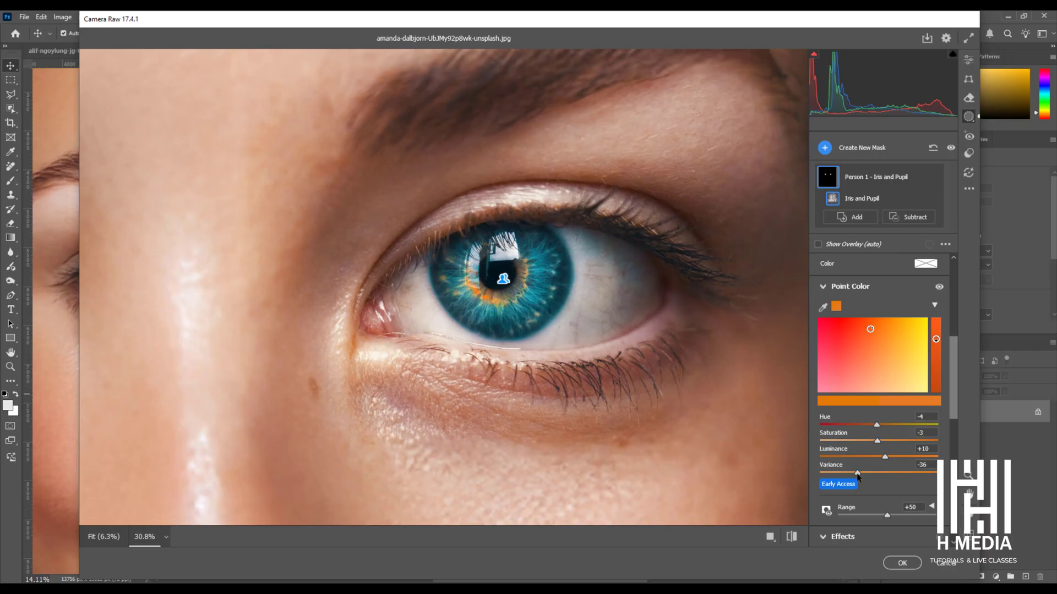
Adjust the Variance of the orange point color sampled within the eye's Iris and Pupil mask
left_click_drag(936, 472, 824, 472)
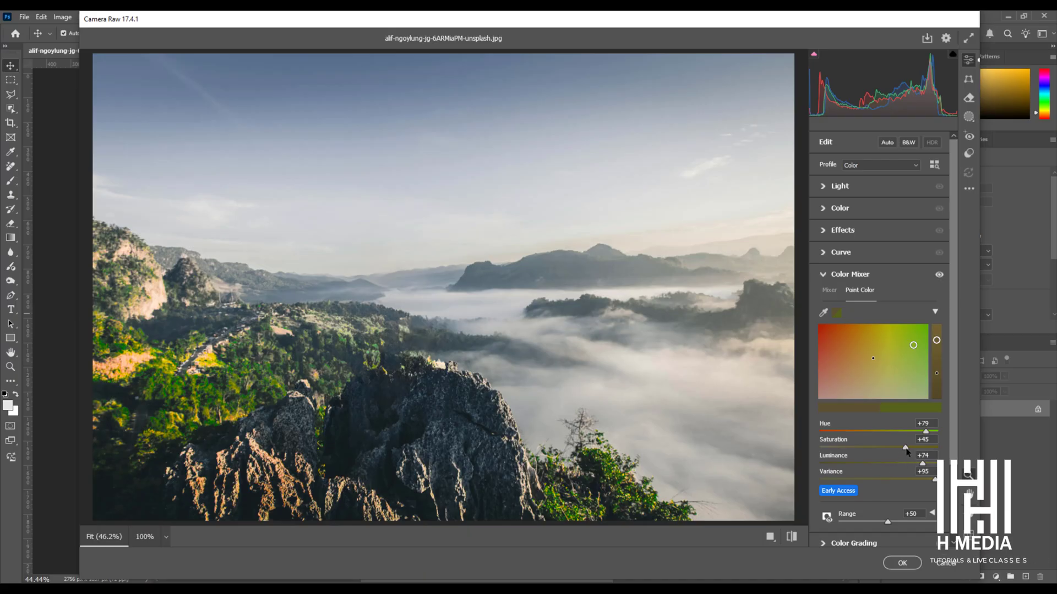
Set the landscape foliage sample to Hue +49, Saturation +56, Luminance +69 and Variance +70, and compare the forest with the original up close
left_click_drag(906, 448, 879, 449)
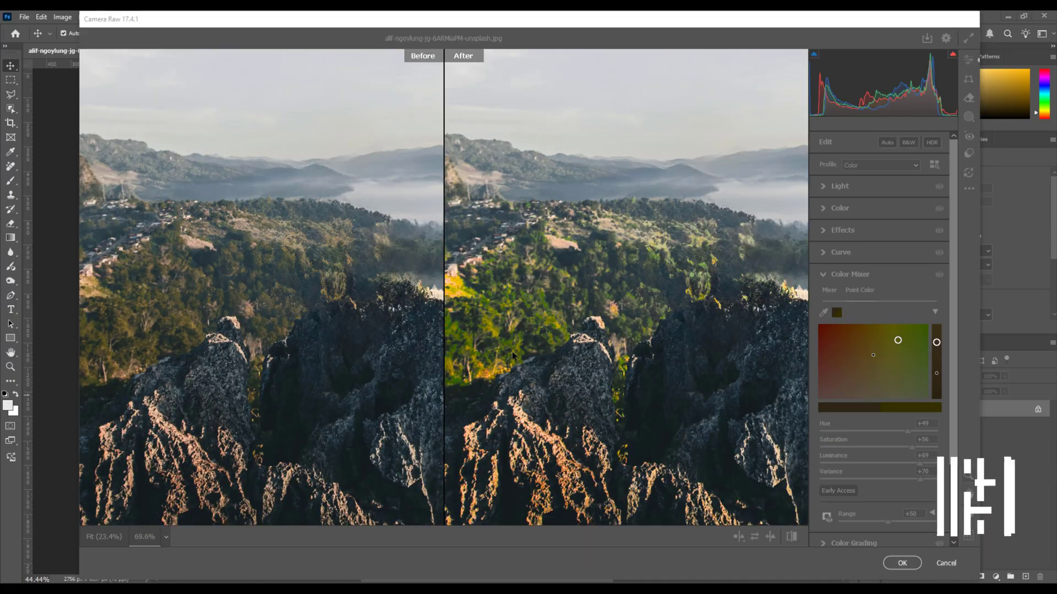
scroll(554, 320, "up", 5)
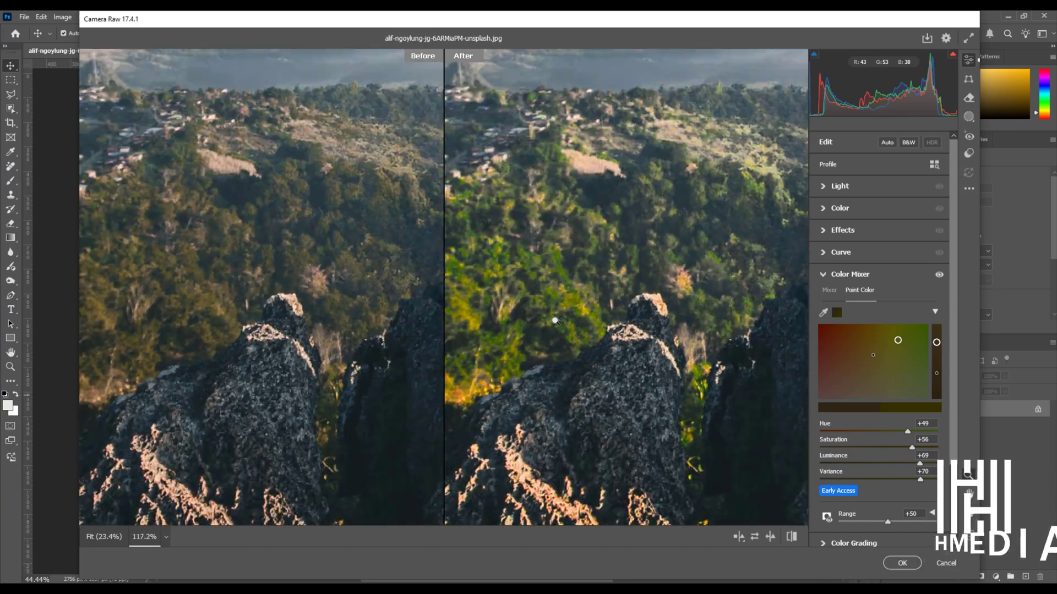
scroll(554, 320, "down", 5)
left_click_drag(595, 320, 726, 299)
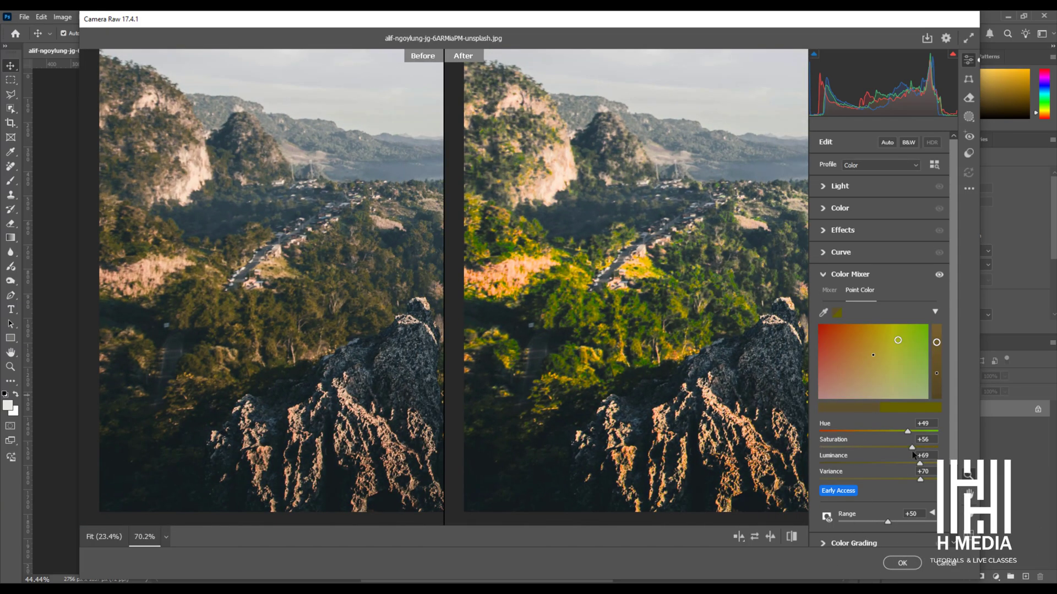